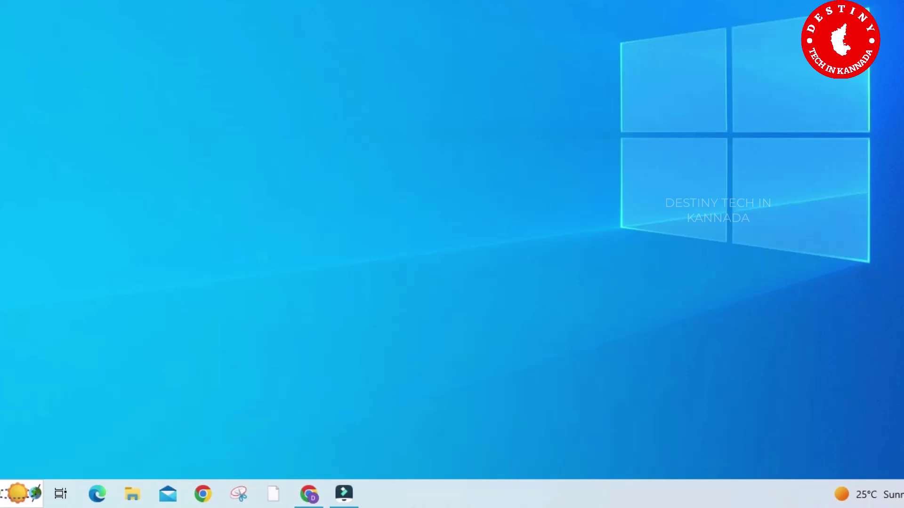
Step: Open Chrome in a maximized window and search Google for "download notepad++"
left_click(210, 493)
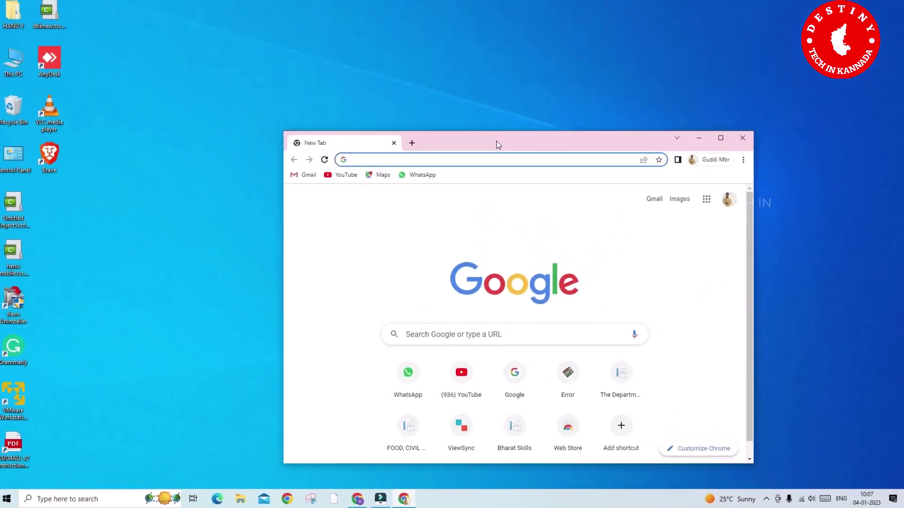
double_click(496, 140)
left_click(450, 237)
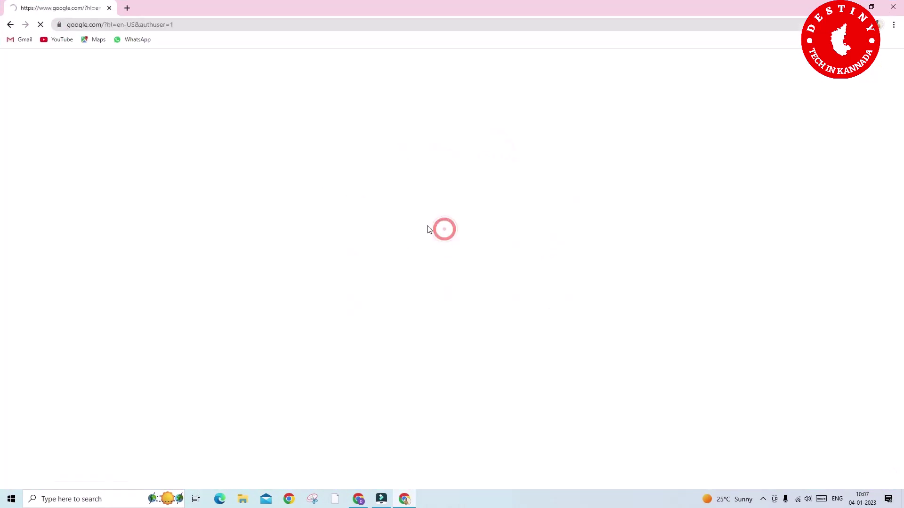
left_click(395, 188)
type("download note")
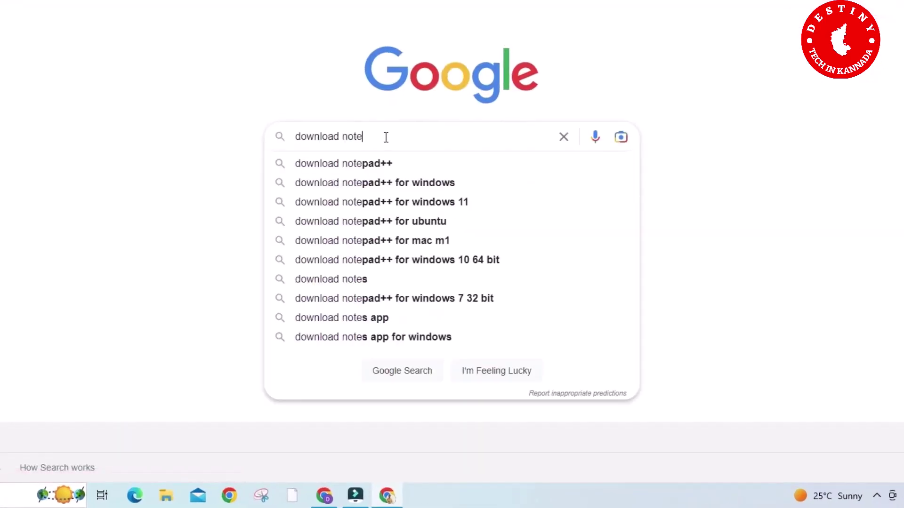
type("pad++")
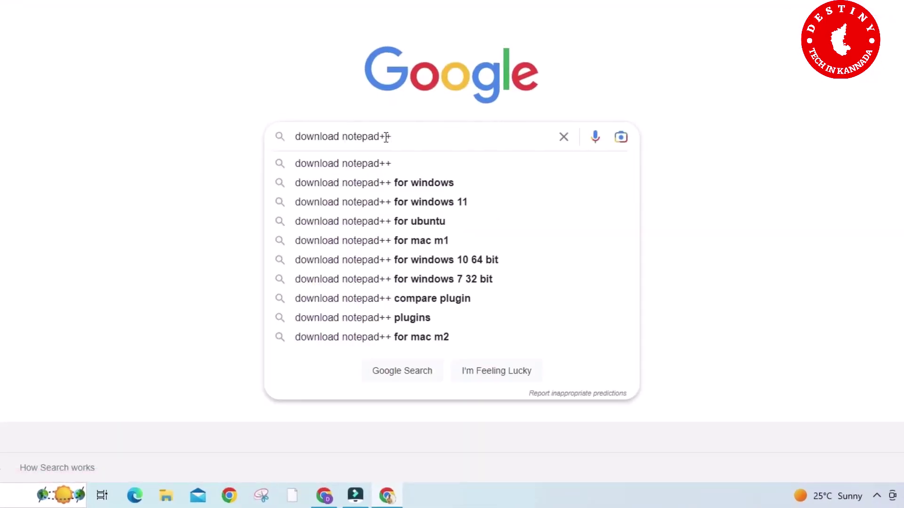
left_click(365, 165)
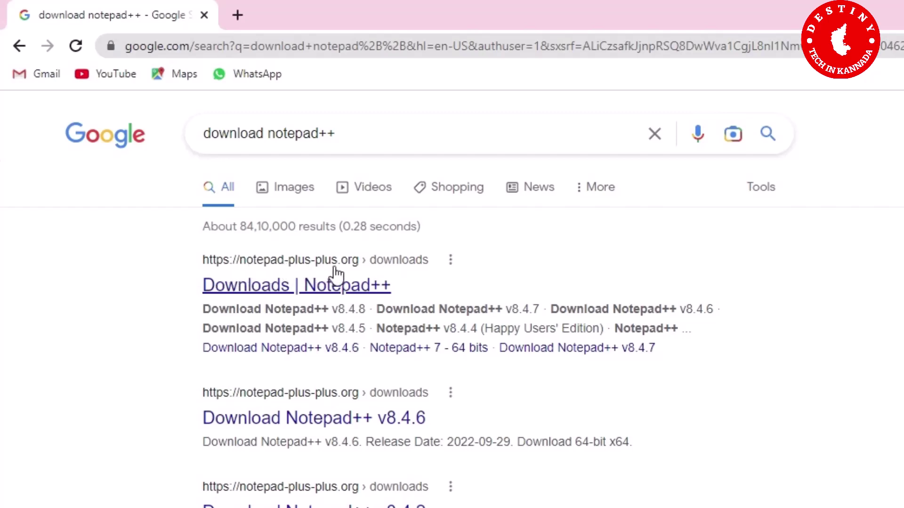
Step: Open the Notepad++ v8.4.8 page from the notepad-plus-plus.org downloads and review its 64-bit and 32-bit options
left_click(308, 284)
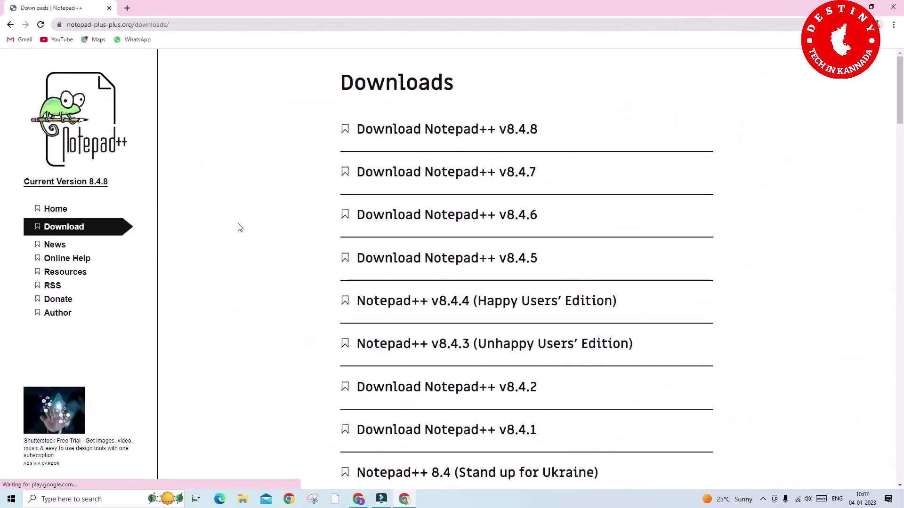
left_click(235, 28)
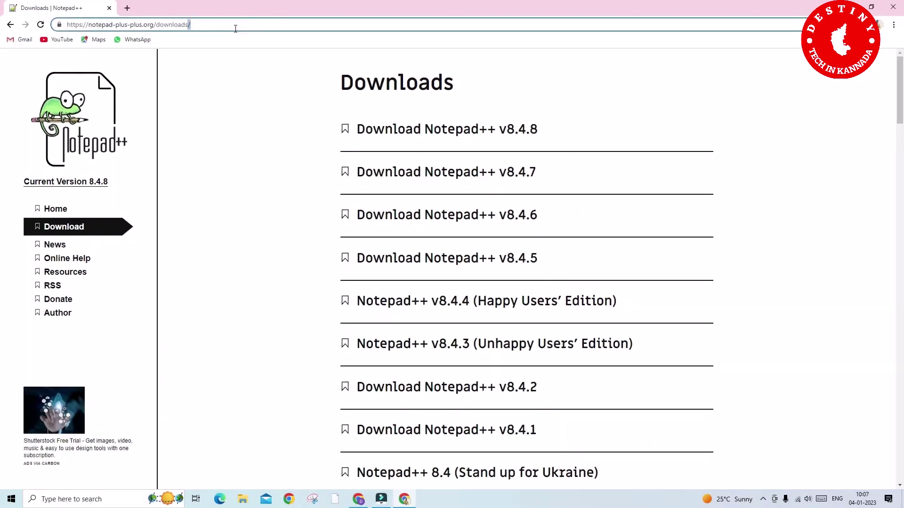
double_click(236, 28)
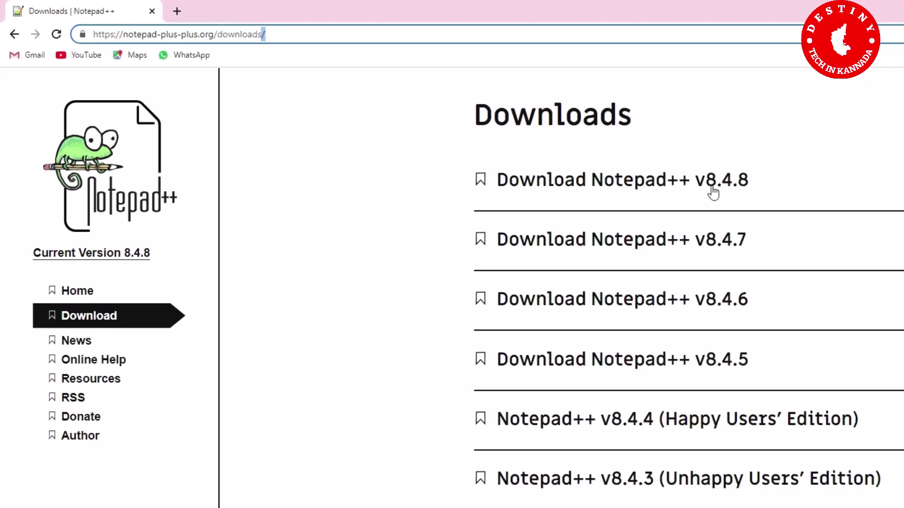
left_click(651, 185)
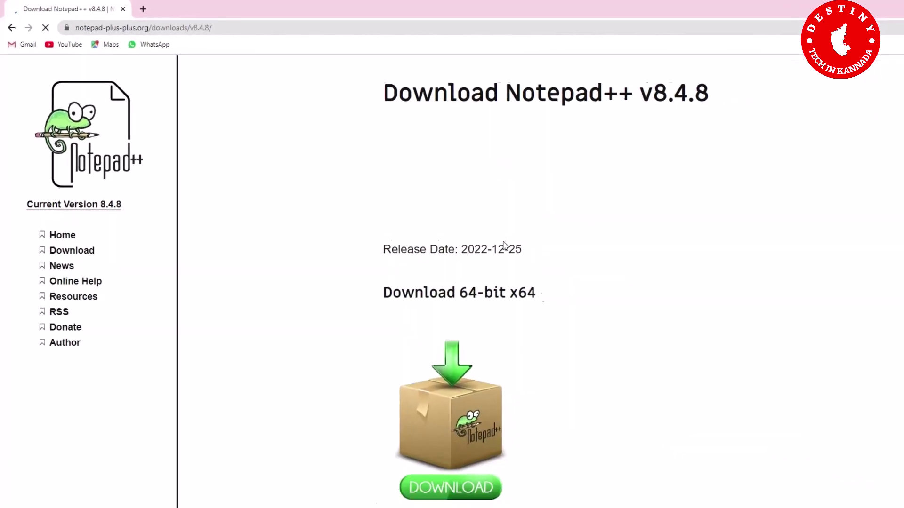
scroll(503, 245, "down", 3)
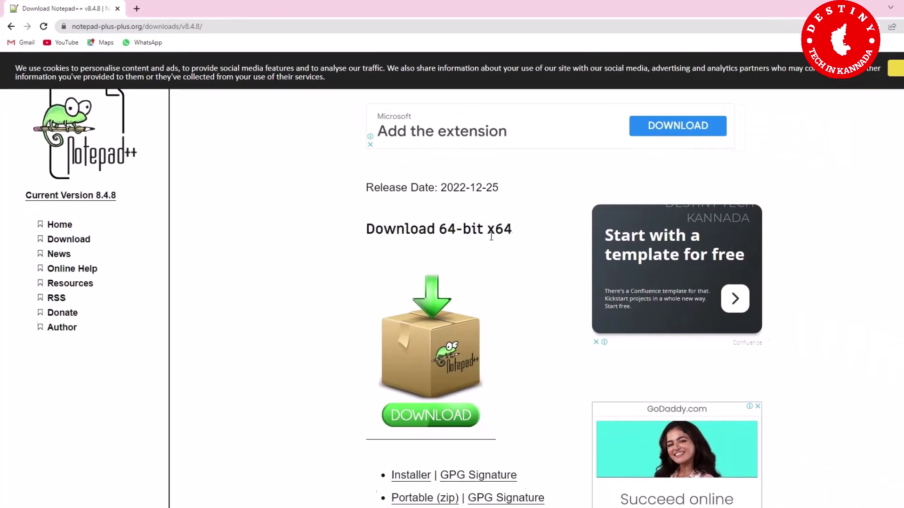
scroll(595, 291, "down", 5)
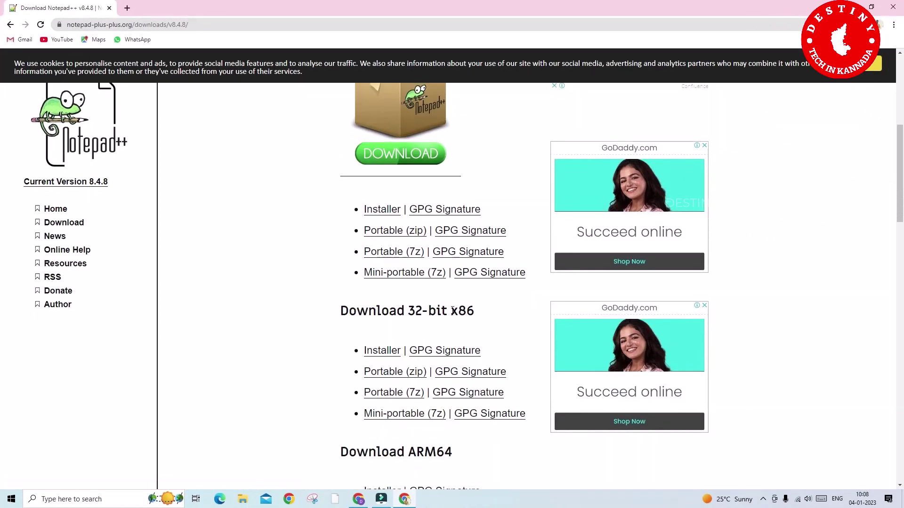
scroll(453, 310, "up", 4)
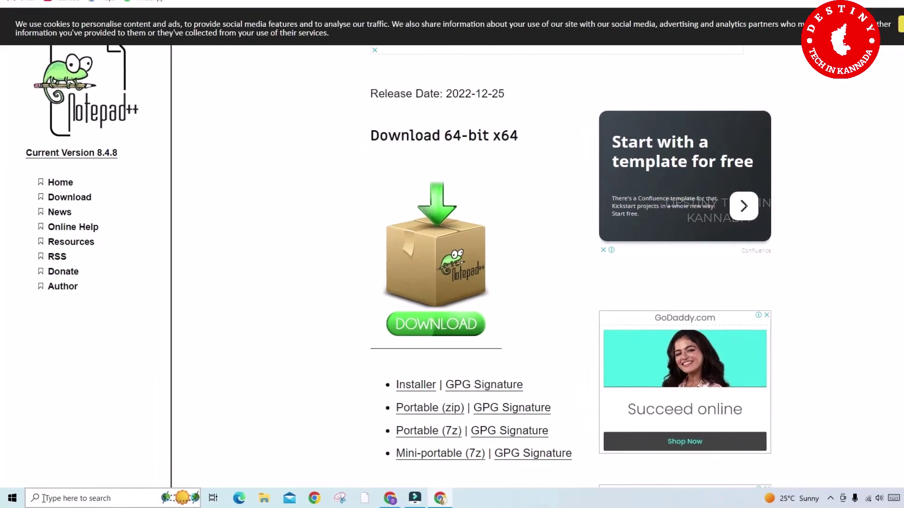
Step: Find This PC through Windows search and open its properties to check the system type
left_click(14, 502)
type("this")
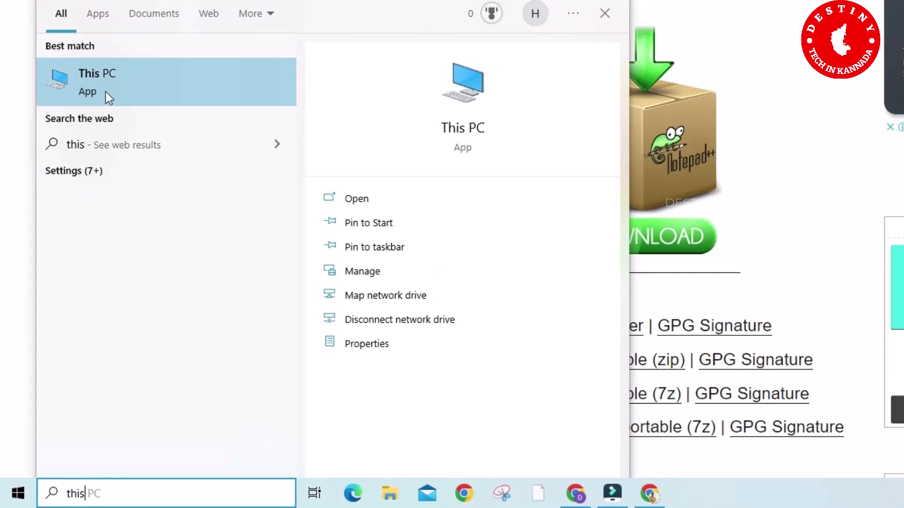
right_click(103, 89)
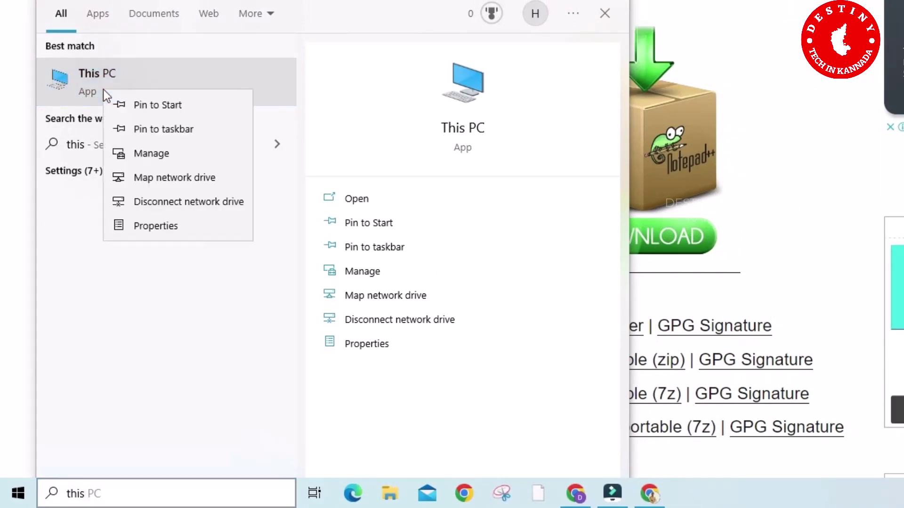
left_click(147, 232)
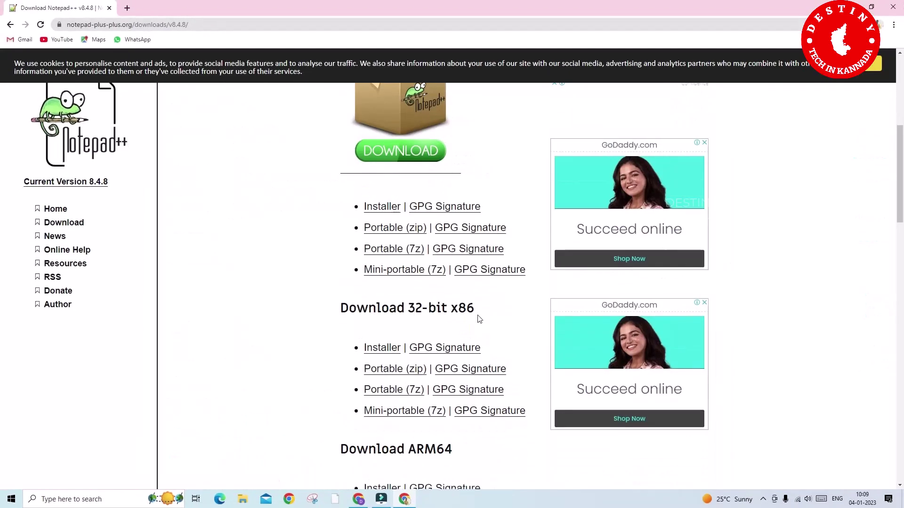
Step: Download the 64-bit x64 installer of Notepad++ v8.4.8 from the download page
scroll(452, 330, "down", 2)
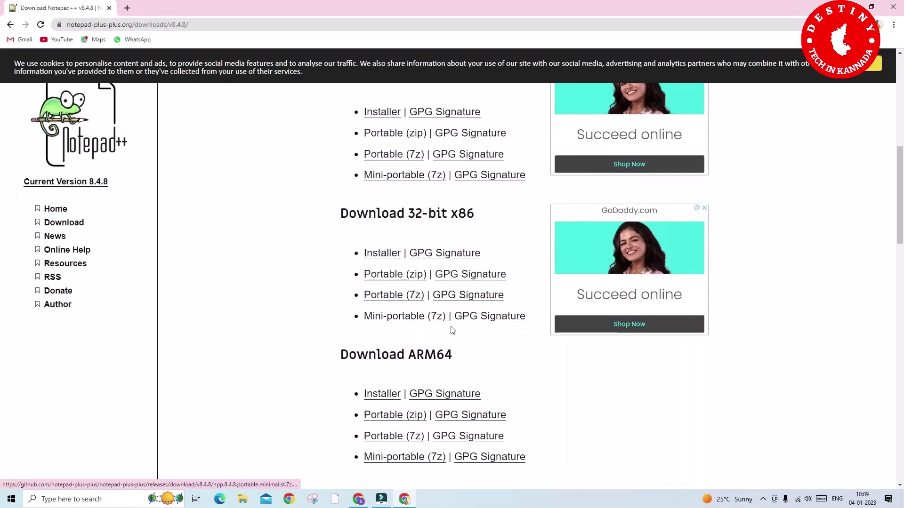
scroll(452, 330, "down", 2)
scroll(367, 234, "up", 10)
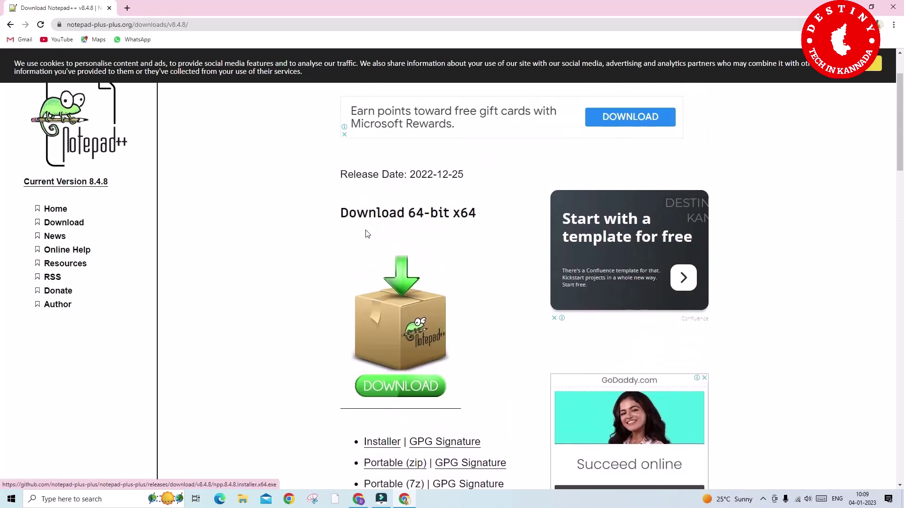
left_click(413, 392)
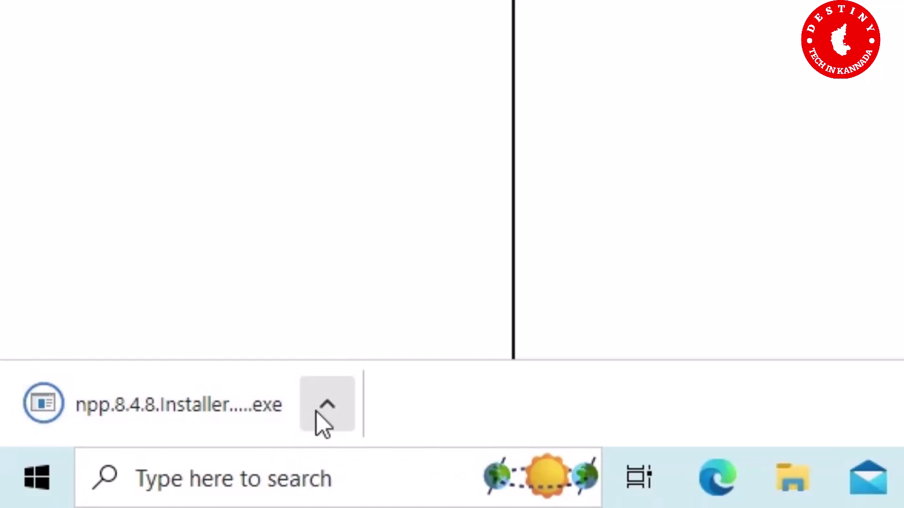
Step: Show the downloaded npp.8.4.8 installer in its folder and run it as administrator
left_click(325, 421)
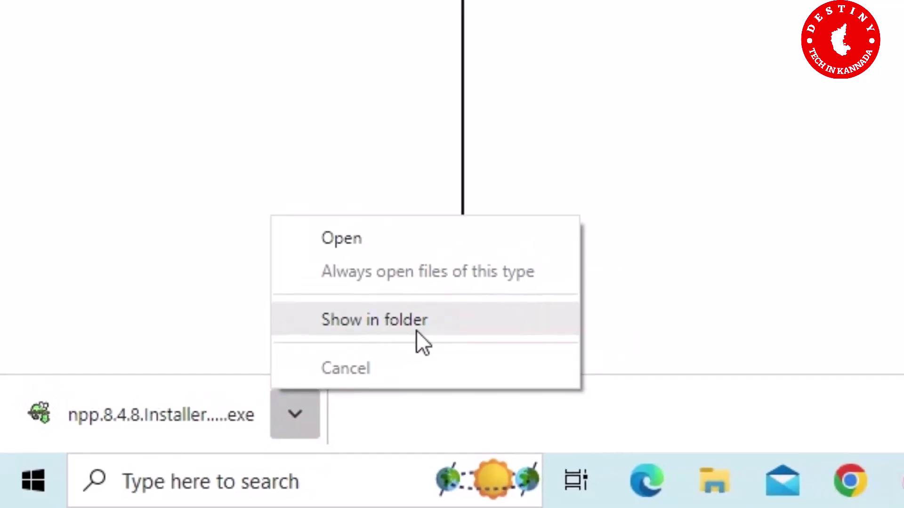
left_click(416, 330)
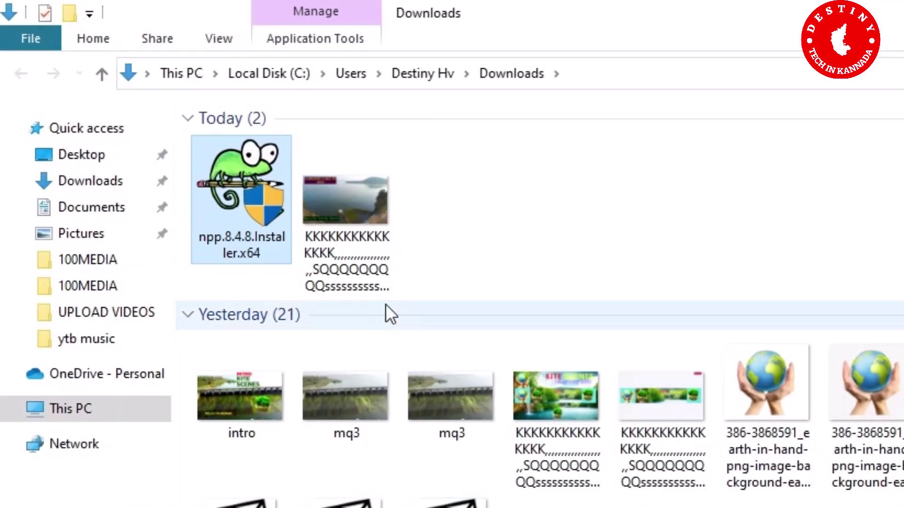
right_click(262, 241)
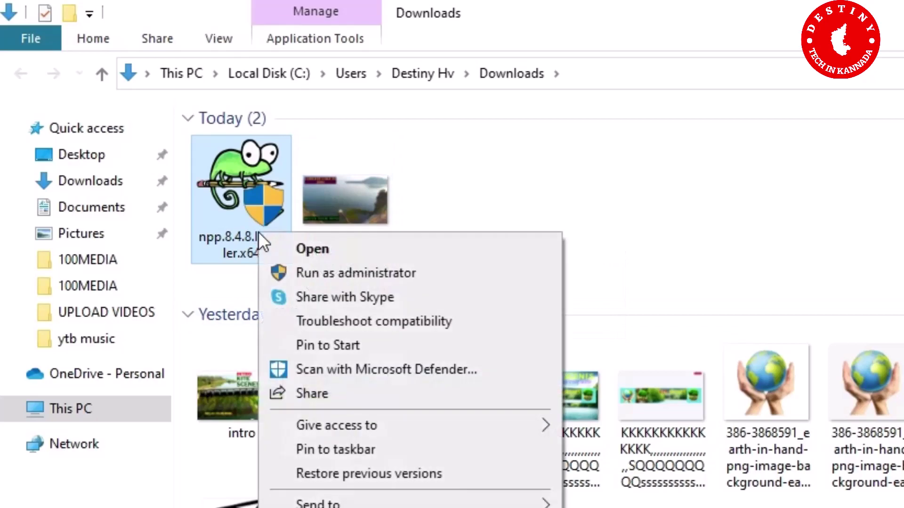
left_click(305, 273)
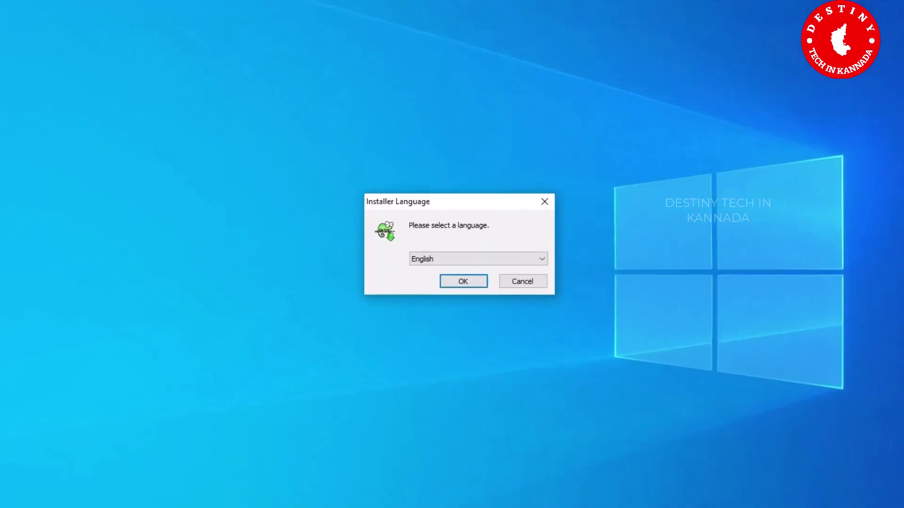
Step: Keep English as the installer language and confirm it
left_click(509, 255)
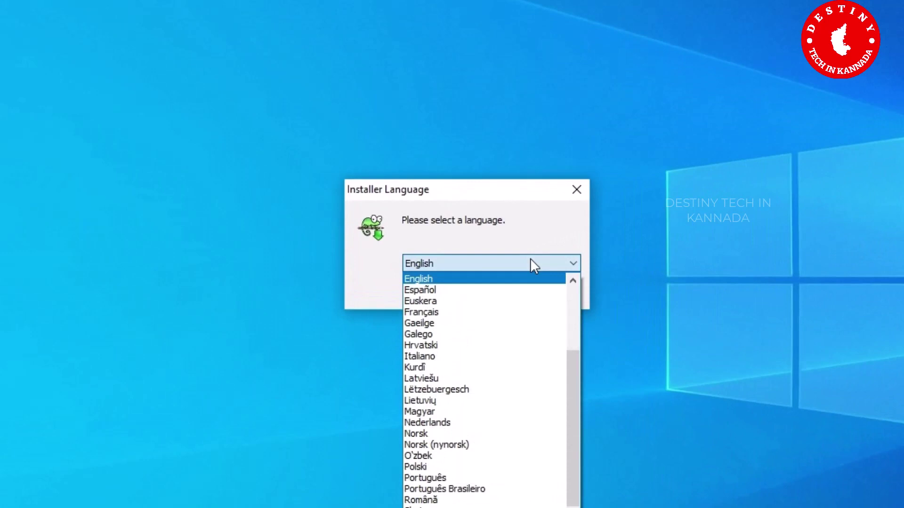
left_click(530, 260)
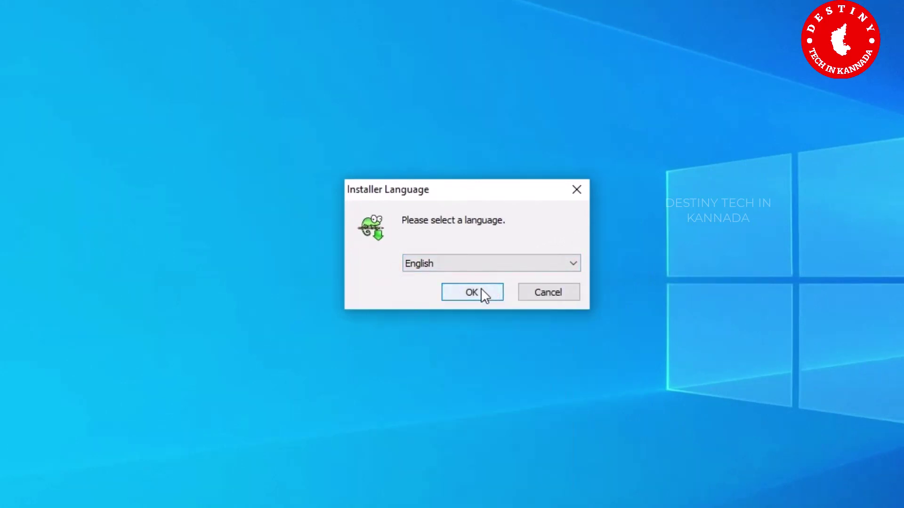
left_click(481, 289)
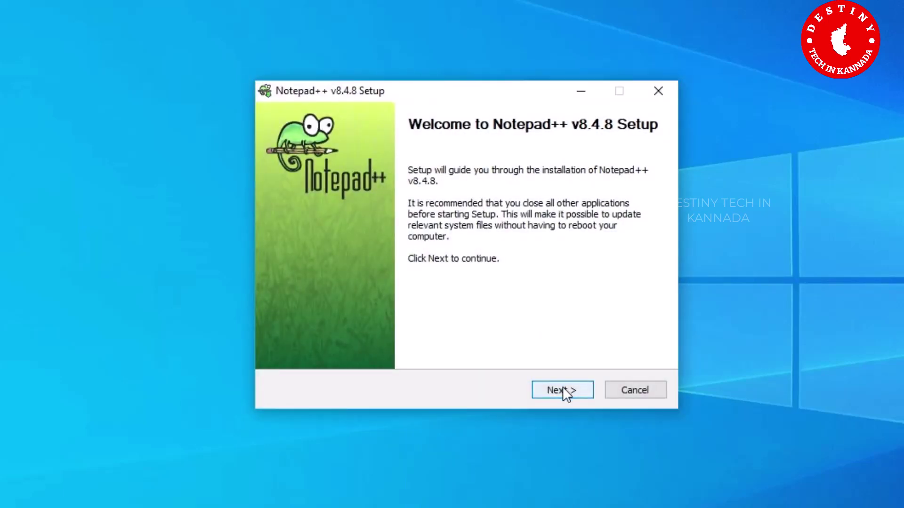
Step: Proceed through the welcome and licence pages and keep C:\Program Files\Notepad++ as the destination folder
left_click(563, 386)
left_click_drag(647, 208, 634, 291)
left_click(563, 388)
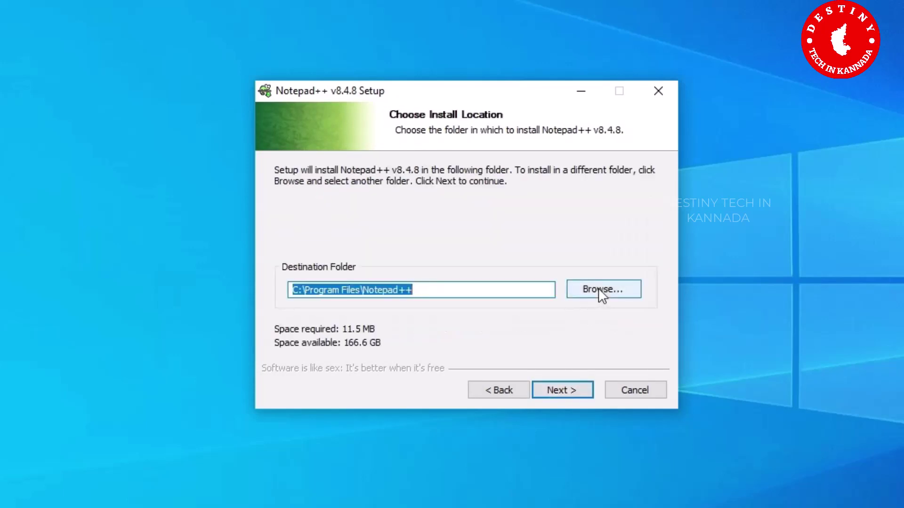
left_click(598, 290)
left_click(553, 403)
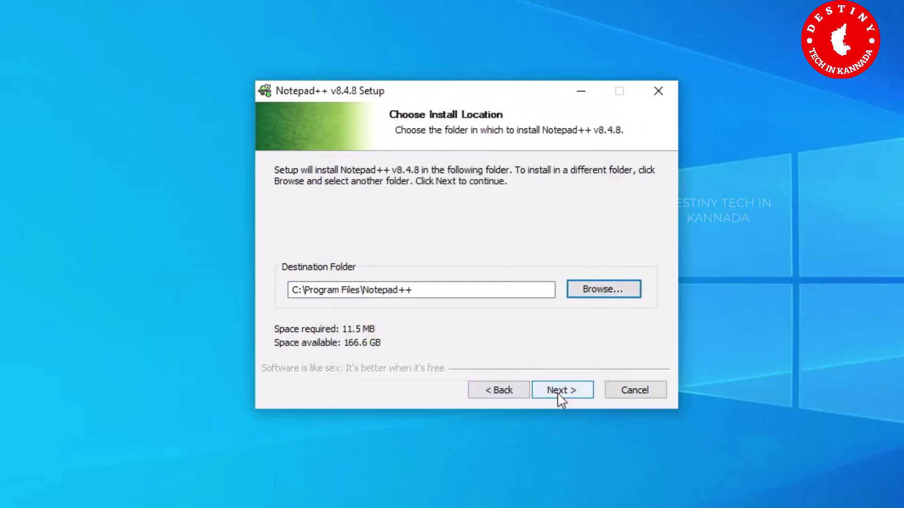
left_click(557, 392)
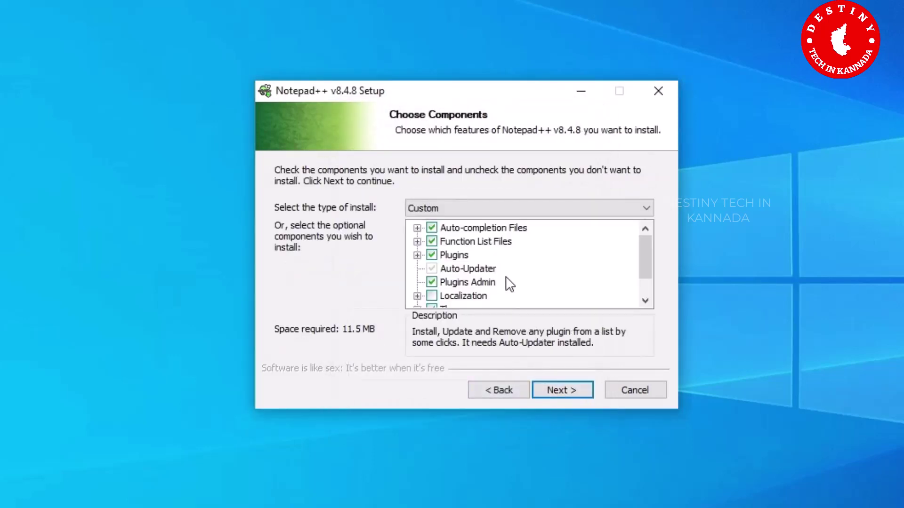
Step: Keep the default Custom components, enable Create Shortcut on Desktop, and install Notepad++
scroll(508, 284, "down", 1)
scroll(508, 283, "up", 1)
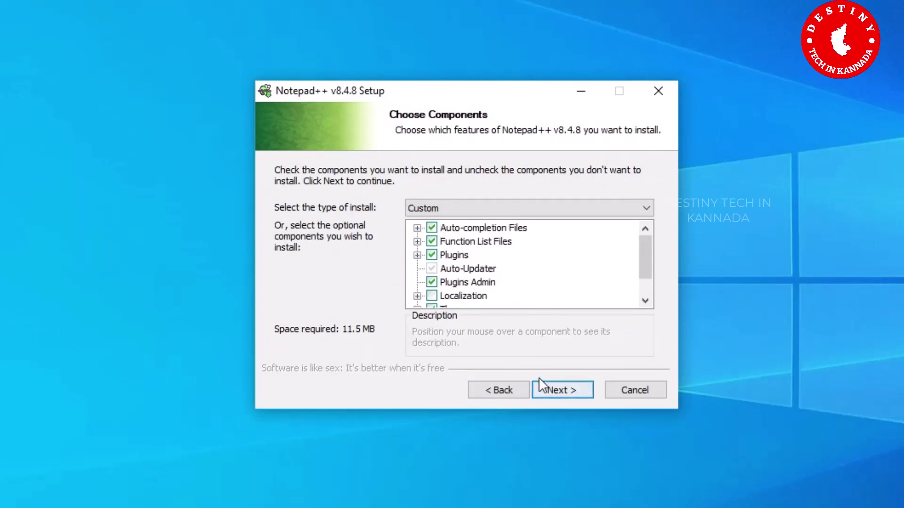
left_click(559, 392)
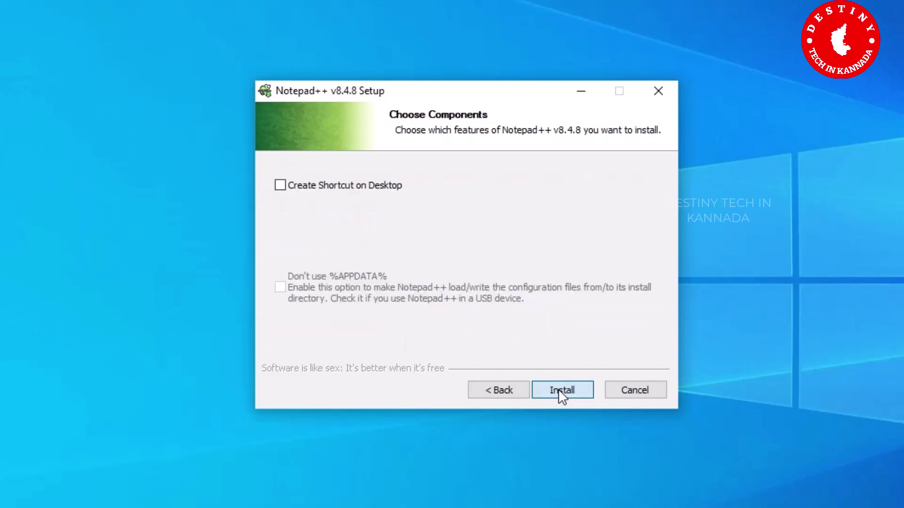
left_click(281, 185)
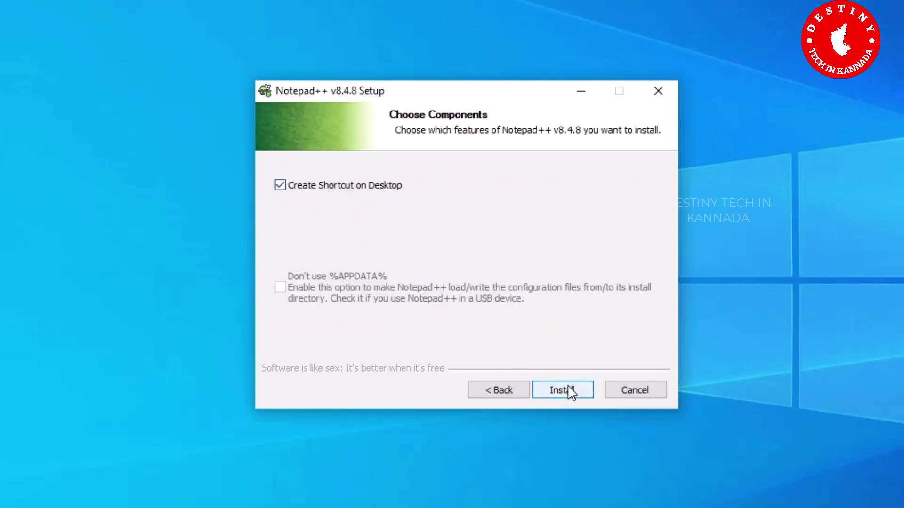
left_click(569, 390)
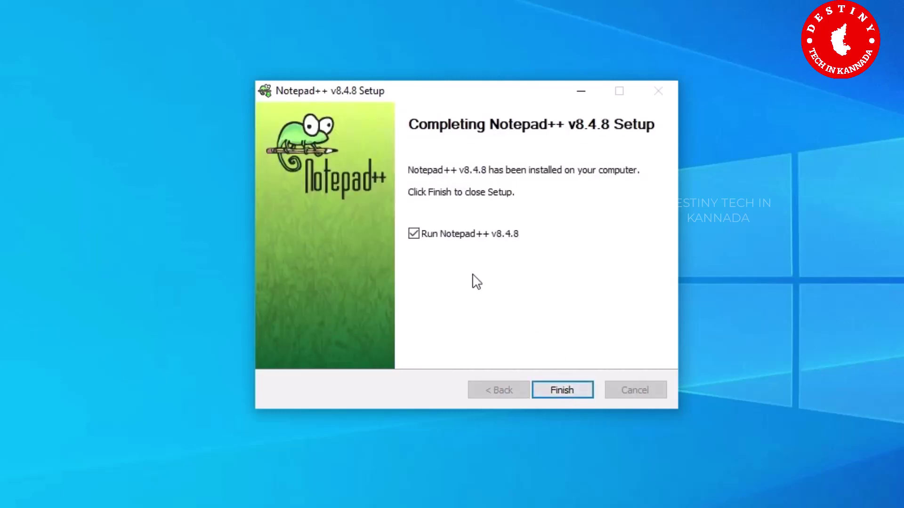
Step: Finish the setup with Run Notepad++ v8.4.8 disabled, and launch Notepad++ from its desktop shortcut
left_click(414, 236)
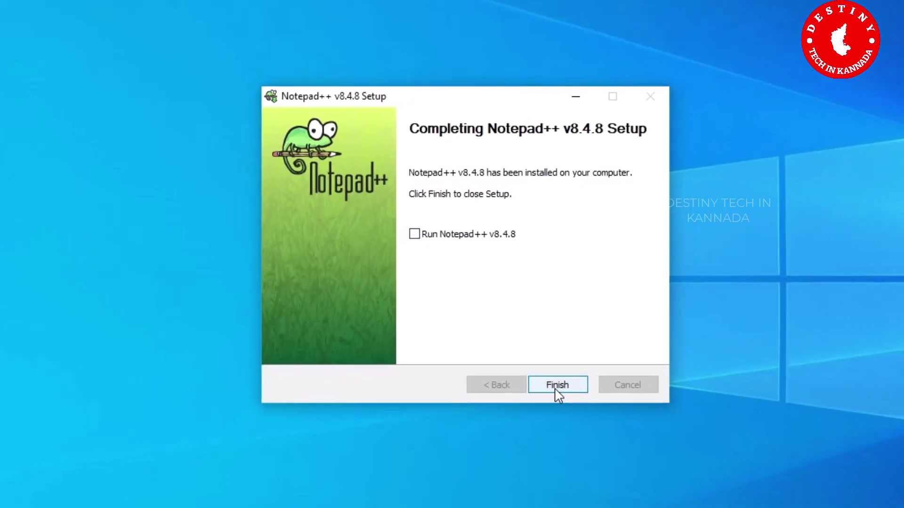
left_click(561, 393)
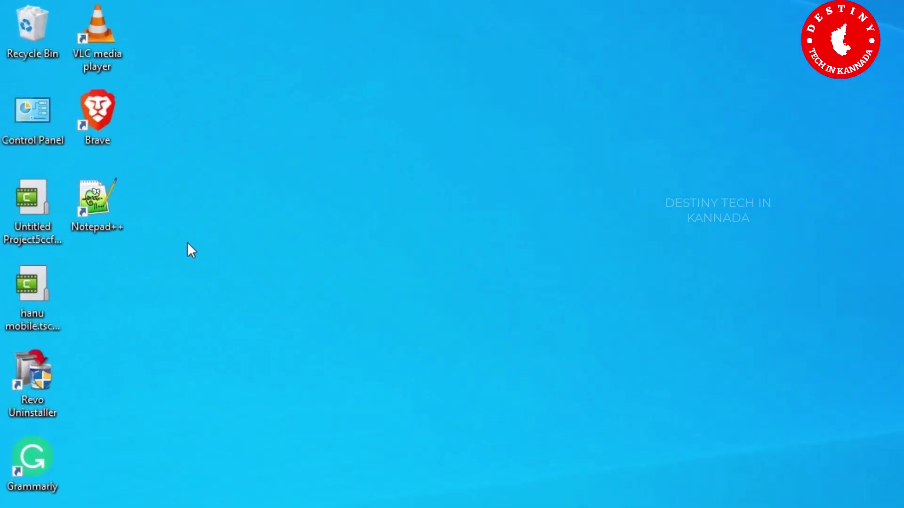
double_click(102, 227)
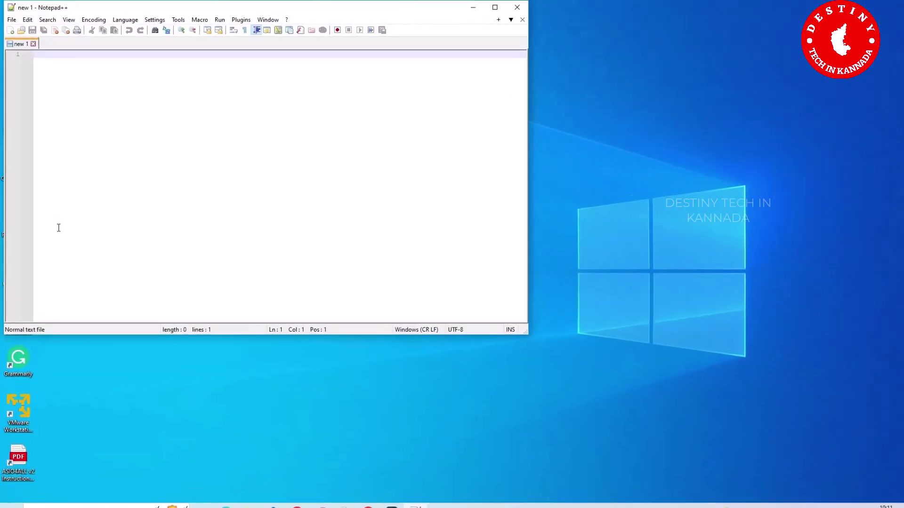